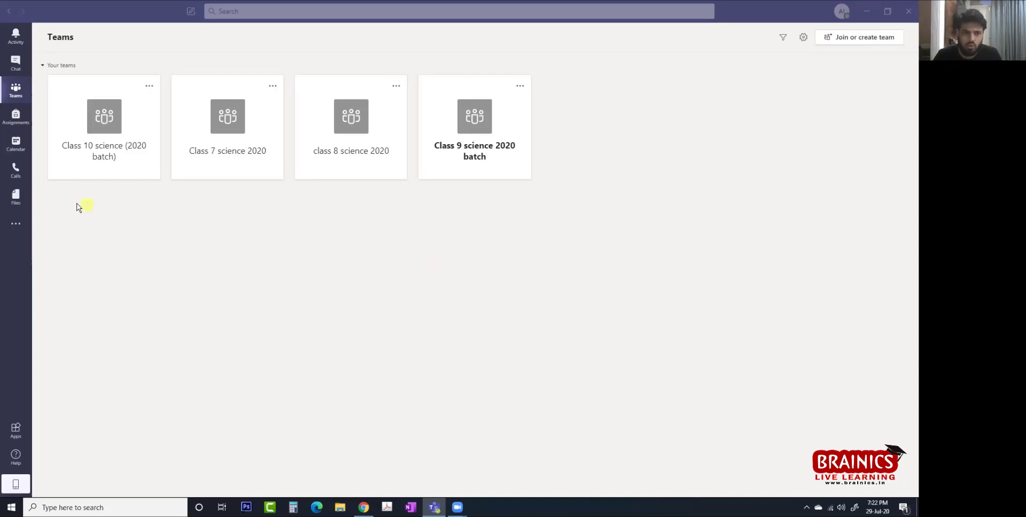
From the Calendar, create a new meeting titled 'class 10 demo testing' for Jul 29, 7:30–8:00 PM.
left_click(17, 148)
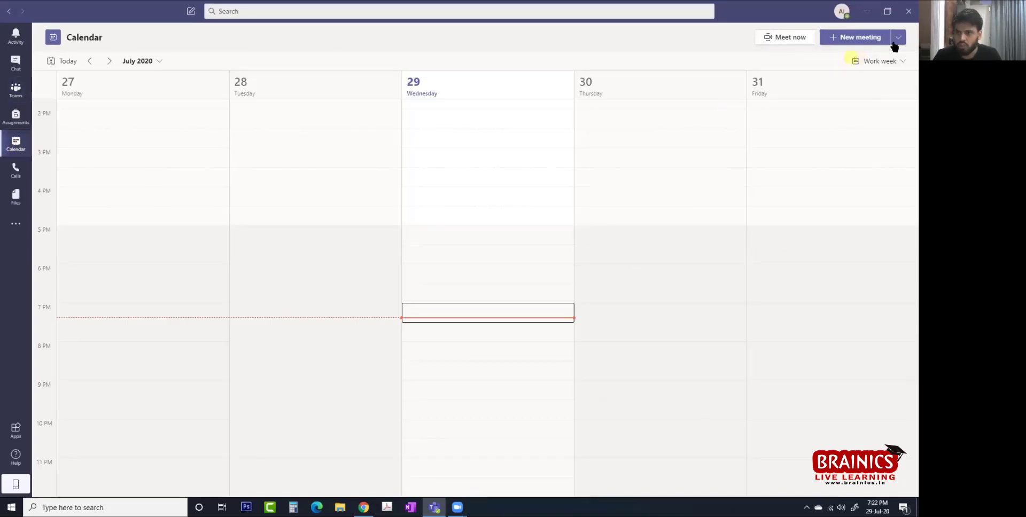
left_click(849, 41)
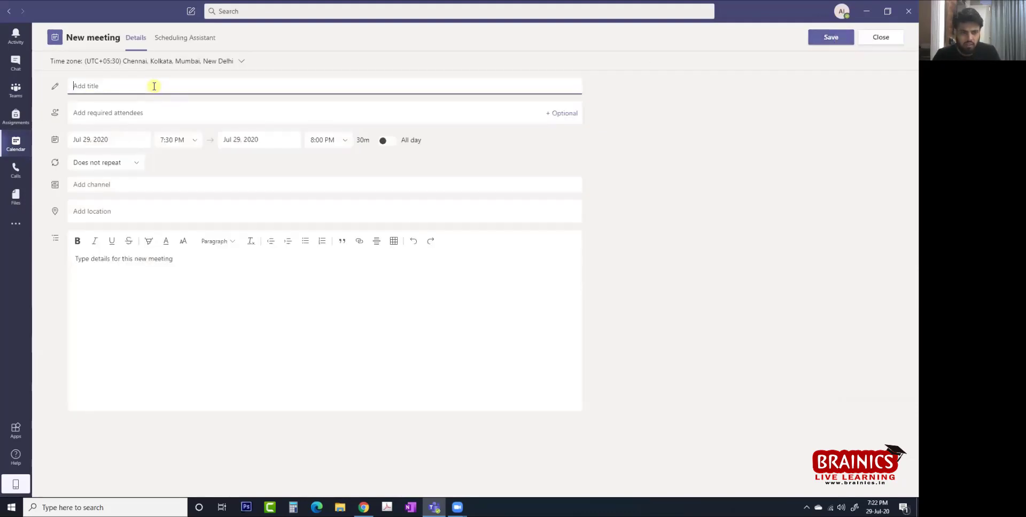
type("cl")
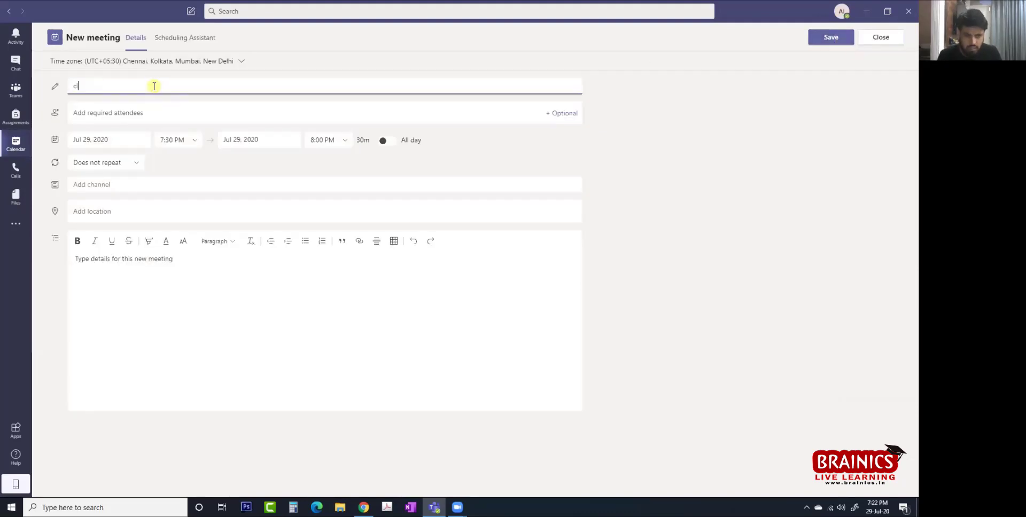
type("ass")
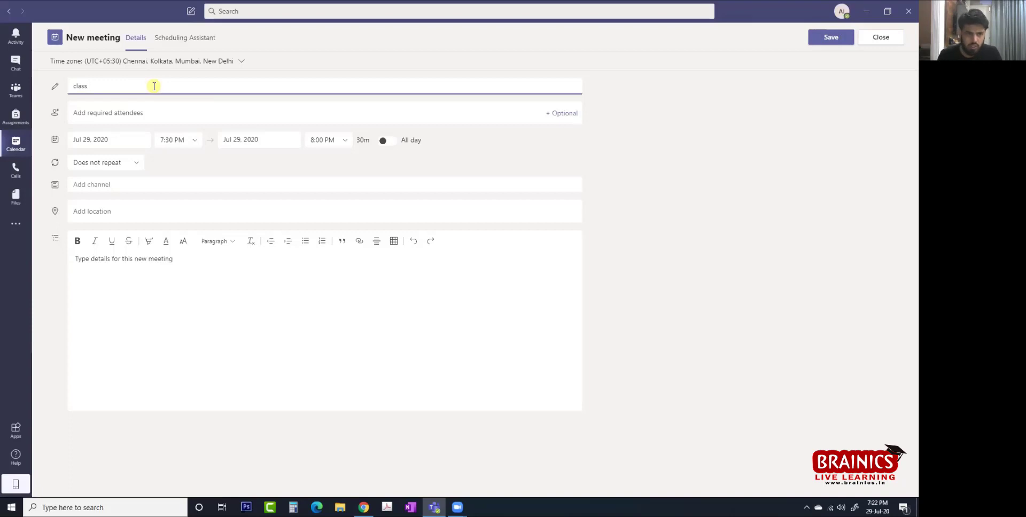
type("10")
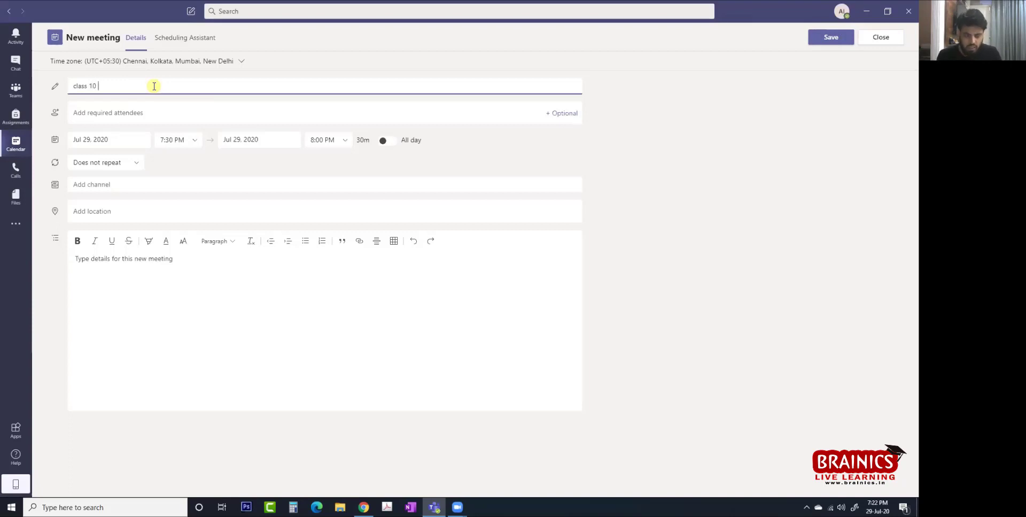
type(" de")
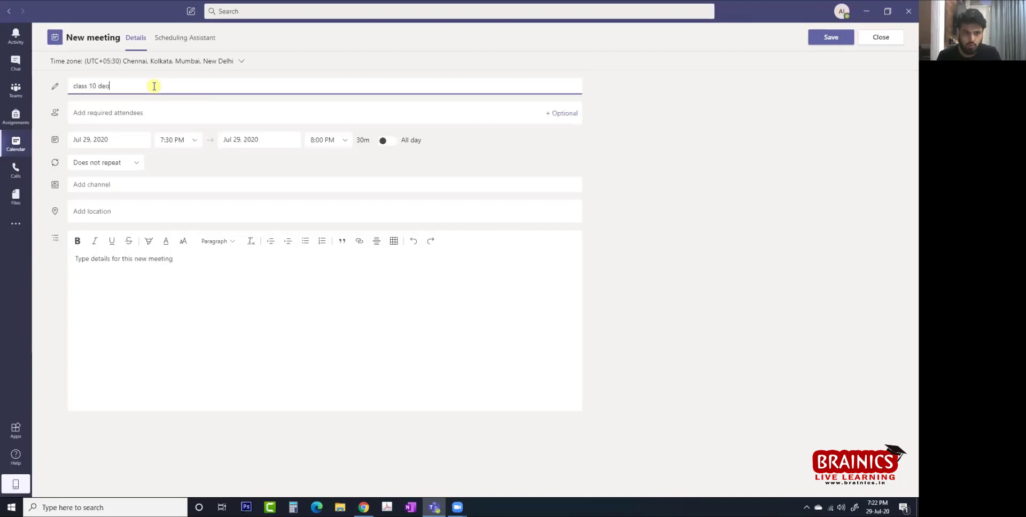
type("mo testing")
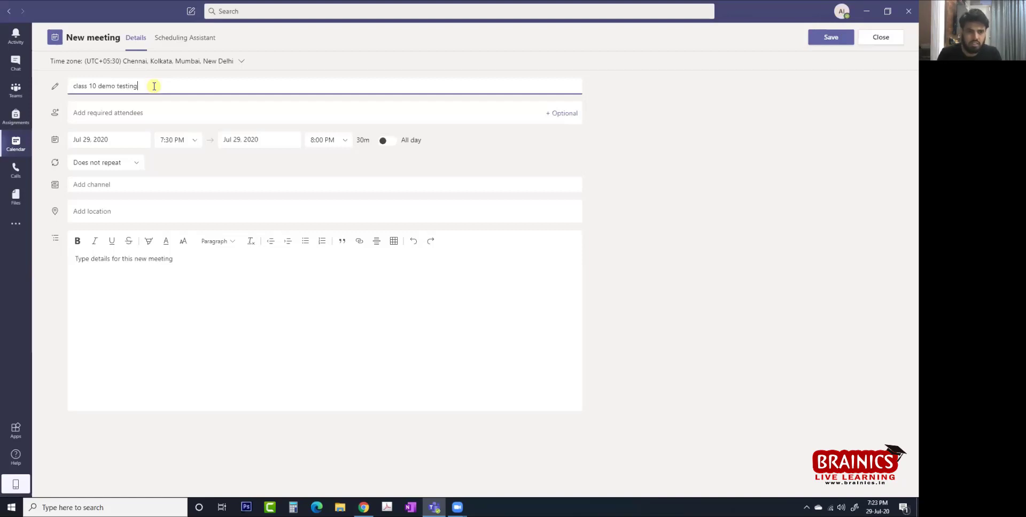
key("Tab")
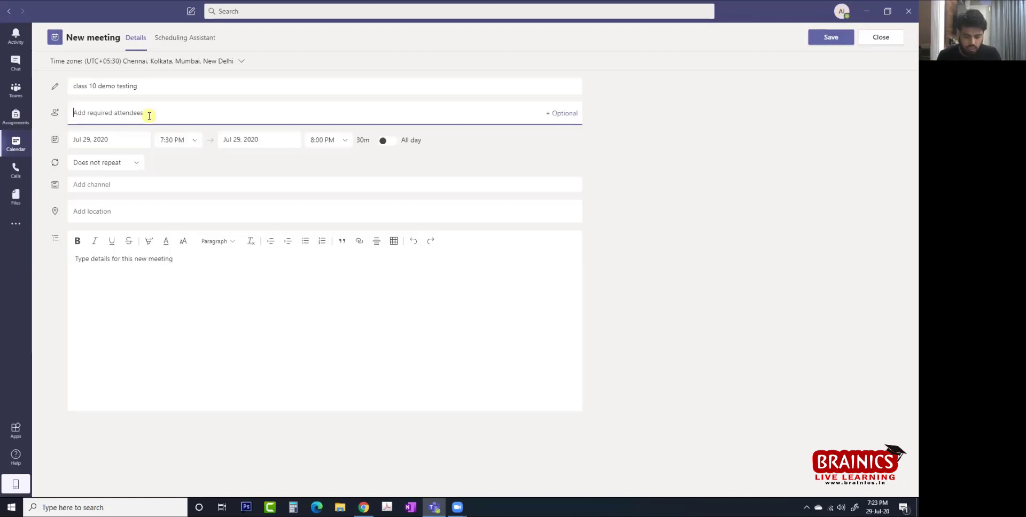
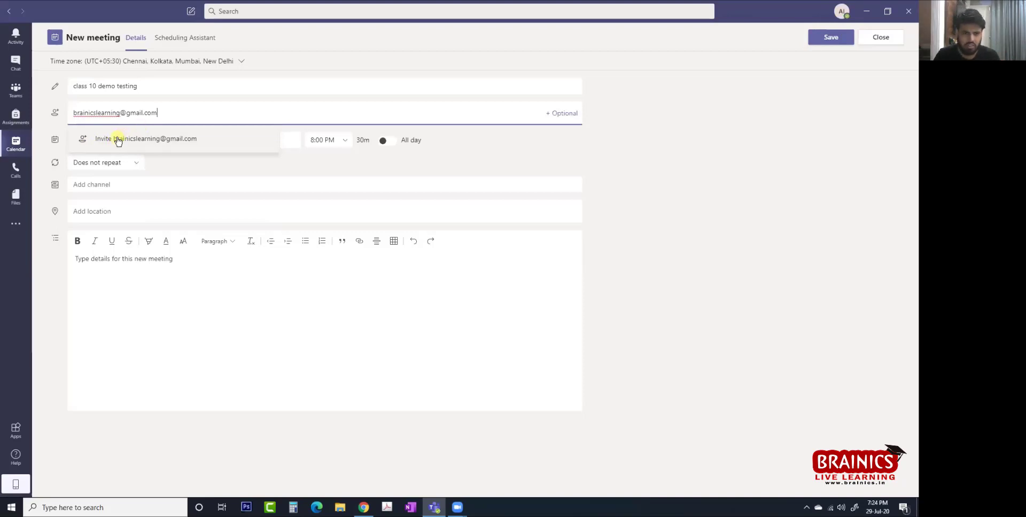
Add an outside attendee to the meeting by their e-mail address, then go to the channel field.
left_click(118, 140)
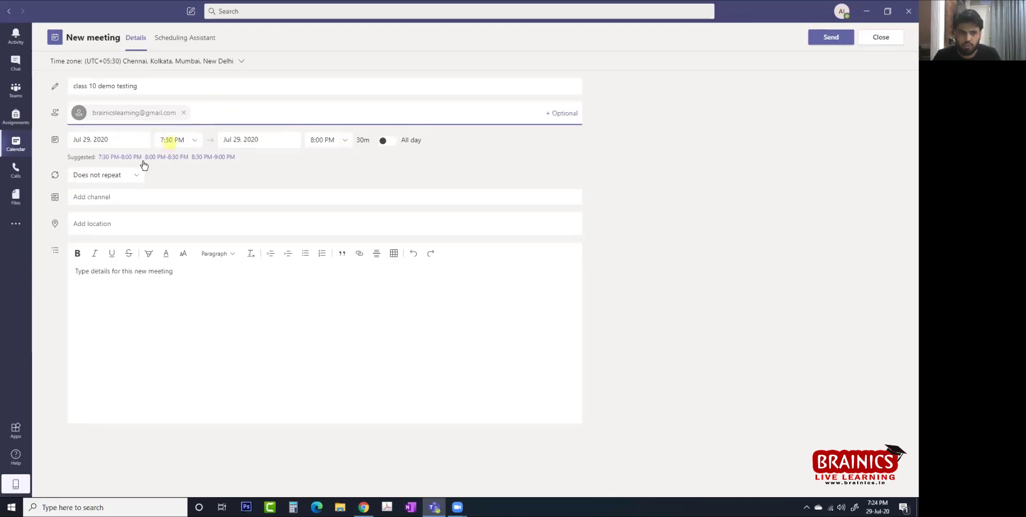
left_click(121, 197)
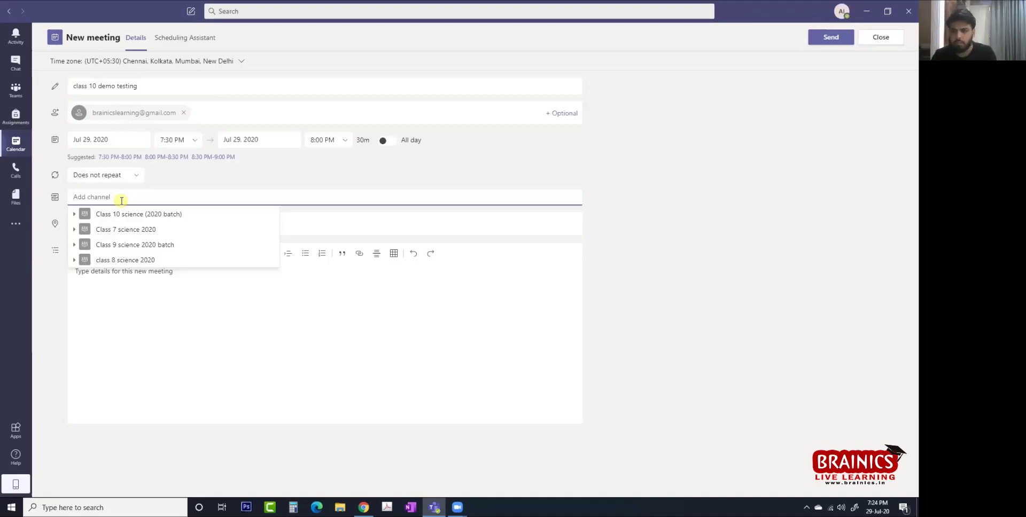
Hold the meeting in Class 10 science's General channel, add 'click below link to join meeting.' and send it.
left_click(75, 216)
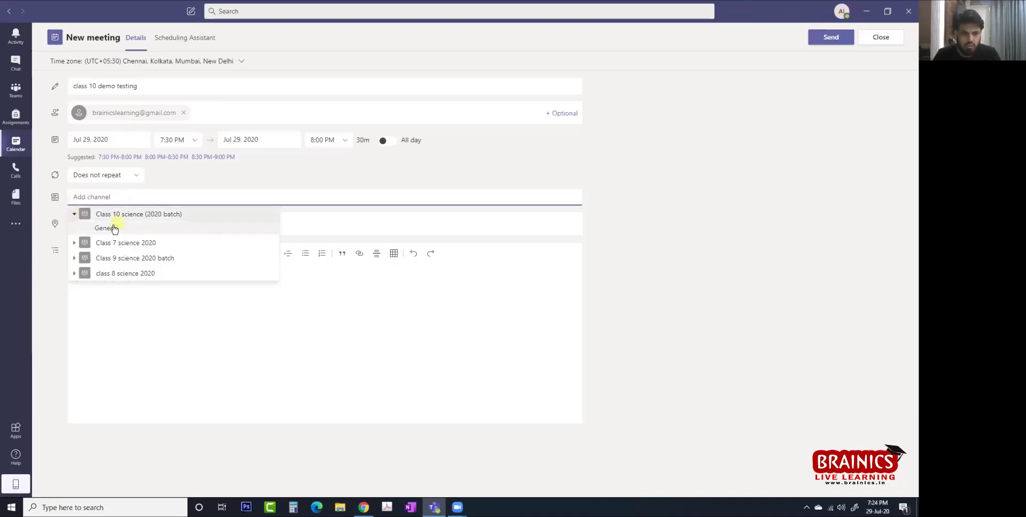
left_click(110, 225)
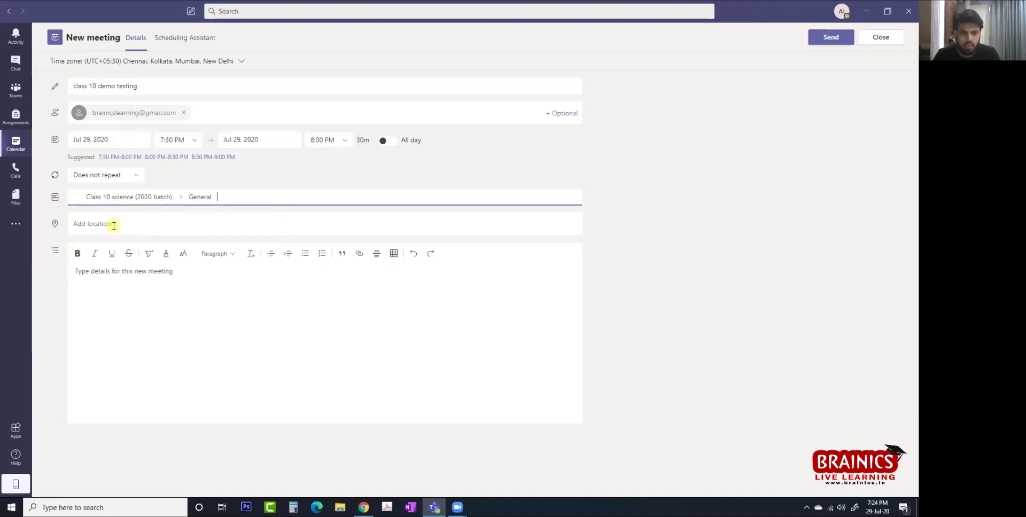
left_click(117, 275)
type("click below ")
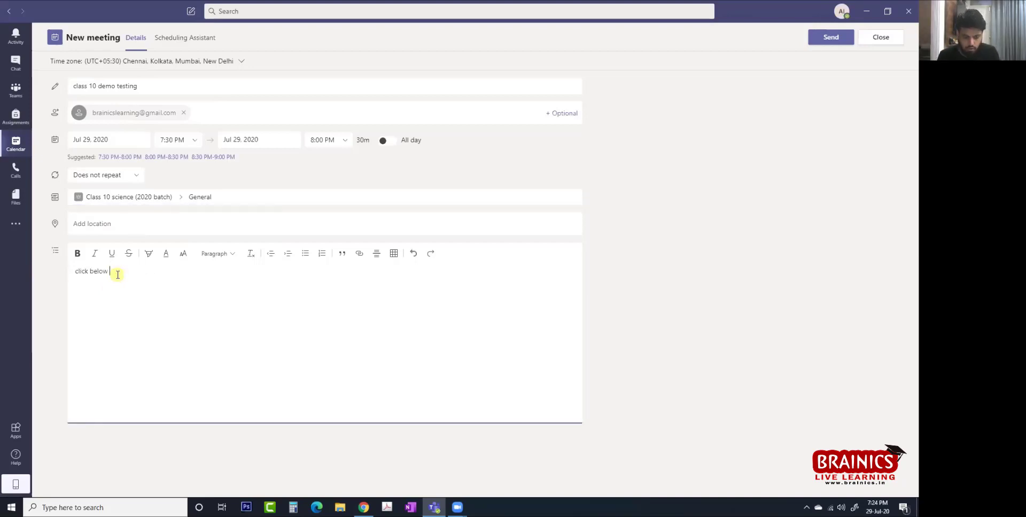
type("link to k")
type("oin")
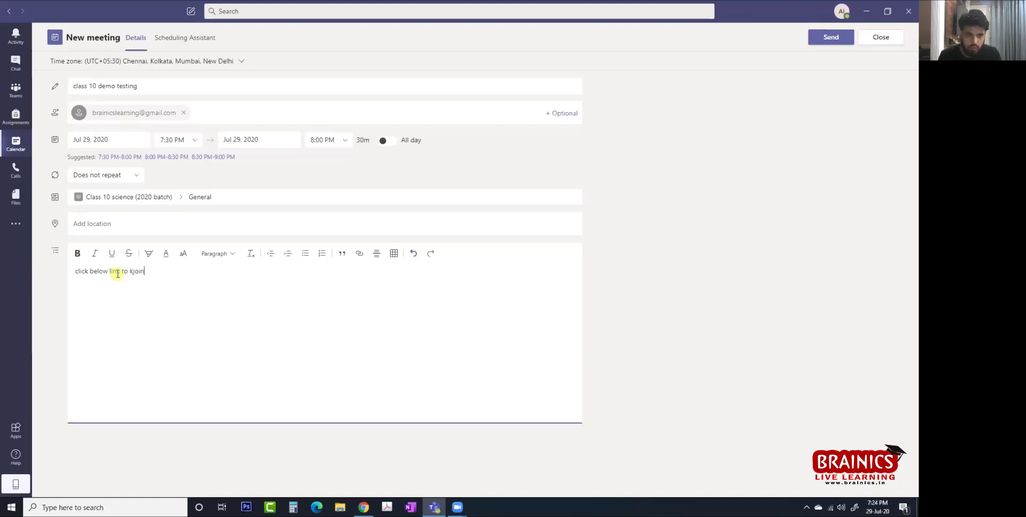
key("BackSpace")
key("BackSpace")
key("BackSpace")
key("BackSpace")
type("join meeting")
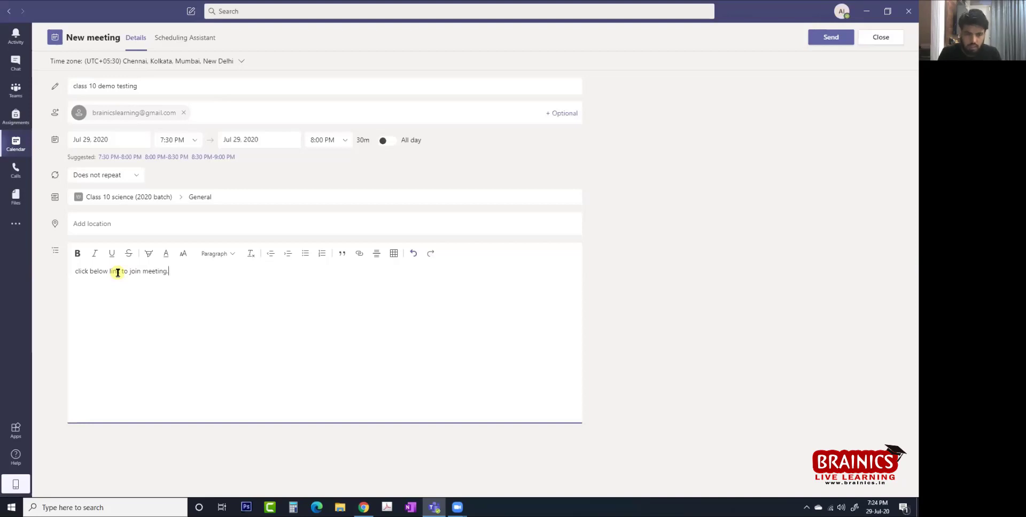
type(".")
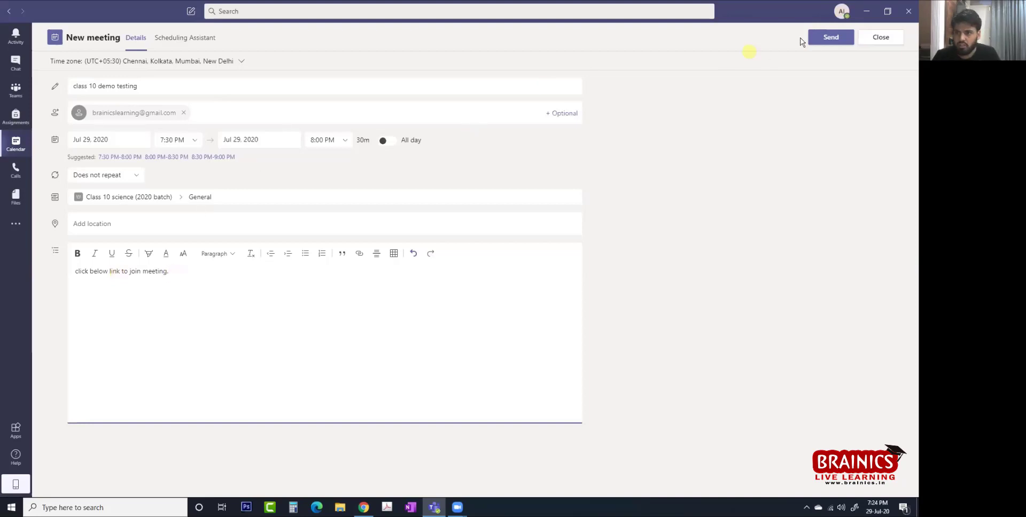
left_click(840, 37)
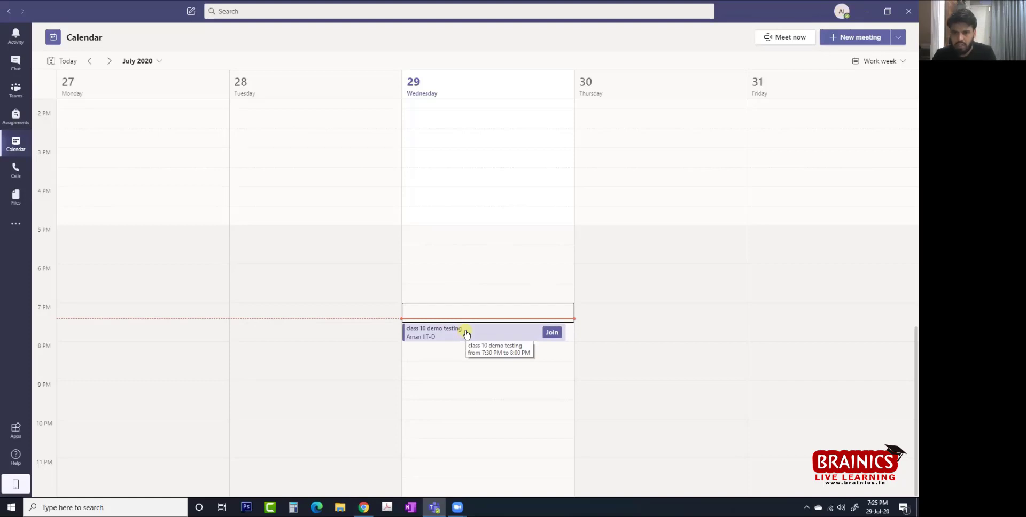
Copy the saved meeting's Join Microsoft Teams Meeting link from its details, then switch to Chrome.
double_click(466, 333)
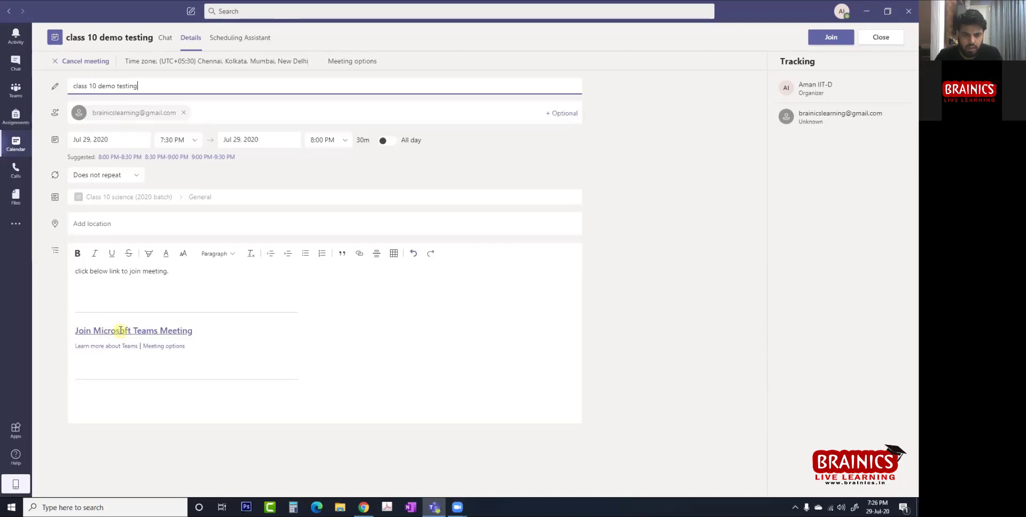
right_click(121, 331)
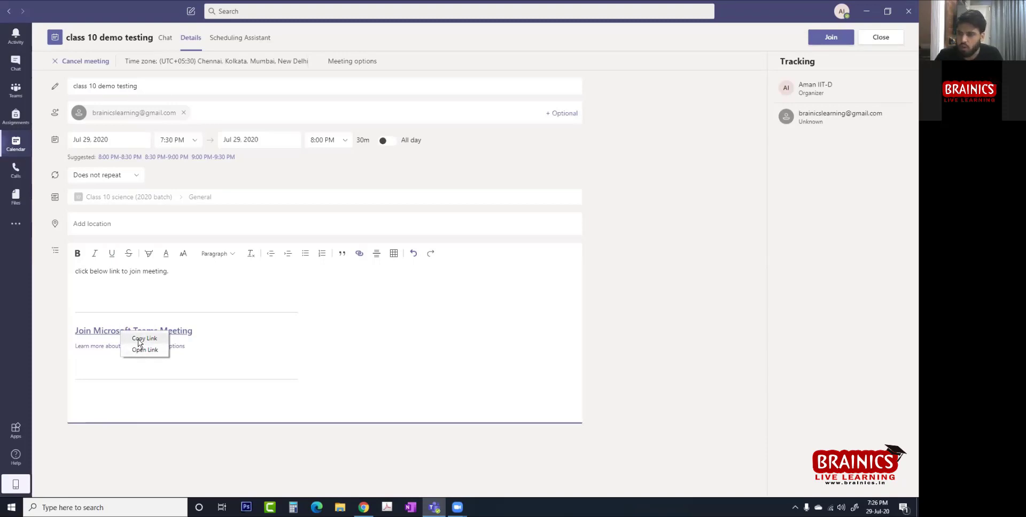
left_click(140, 338)
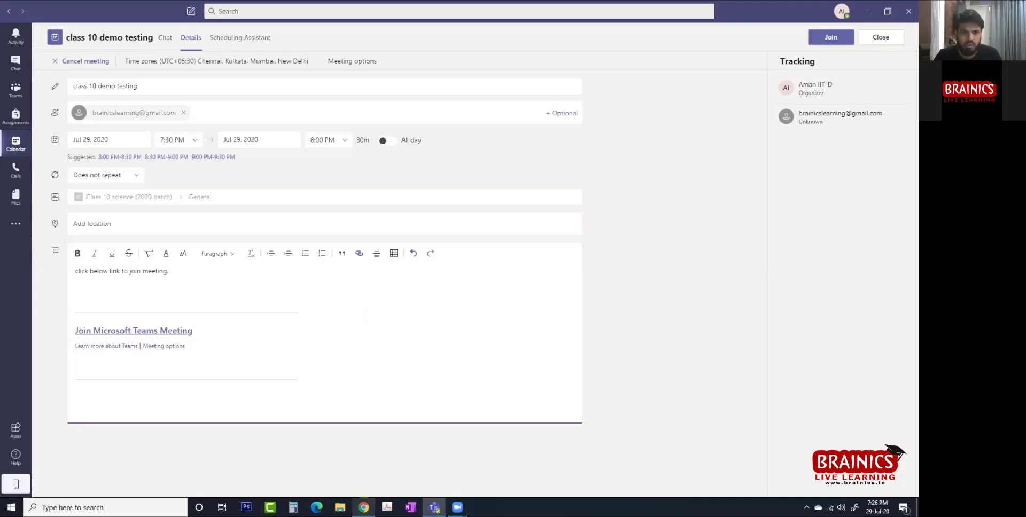
left_click(363, 507)
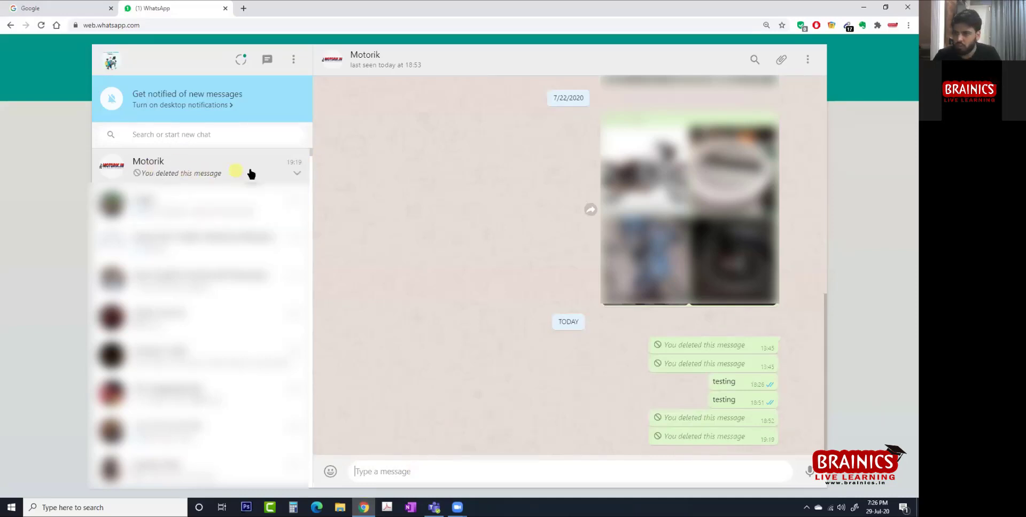
Paste the Teams join link into the open WhatsApp Web chat and send it.
left_click(423, 472)
key("ctrl+v")
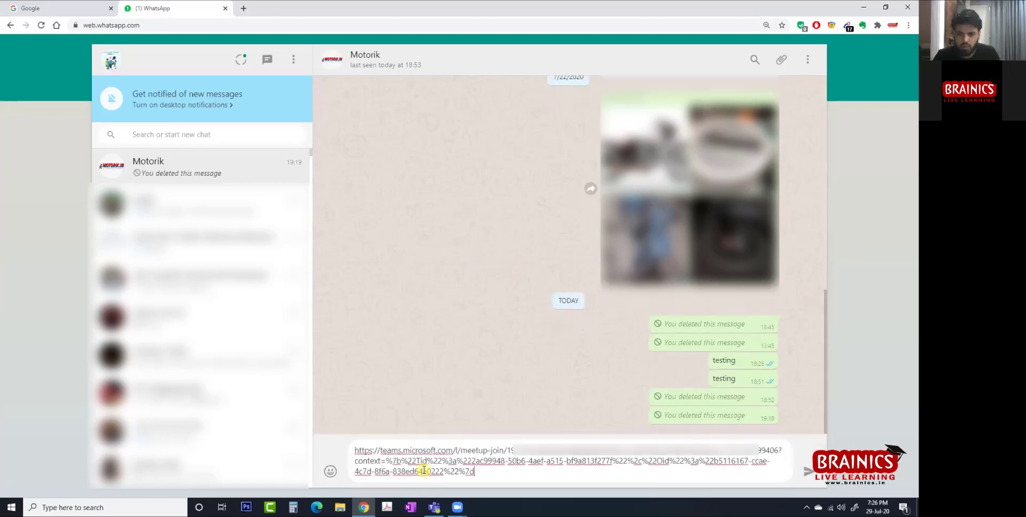
left_click(808, 474)
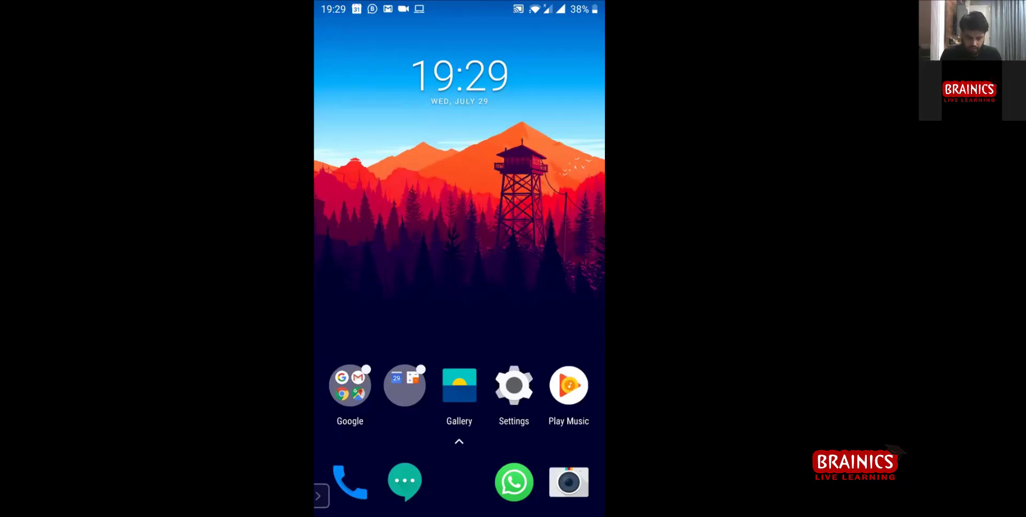
On the phone, open the WhatsApp chat from its notification and tap the received Teams link.
left_click_drag(553, 4, 534, 397)
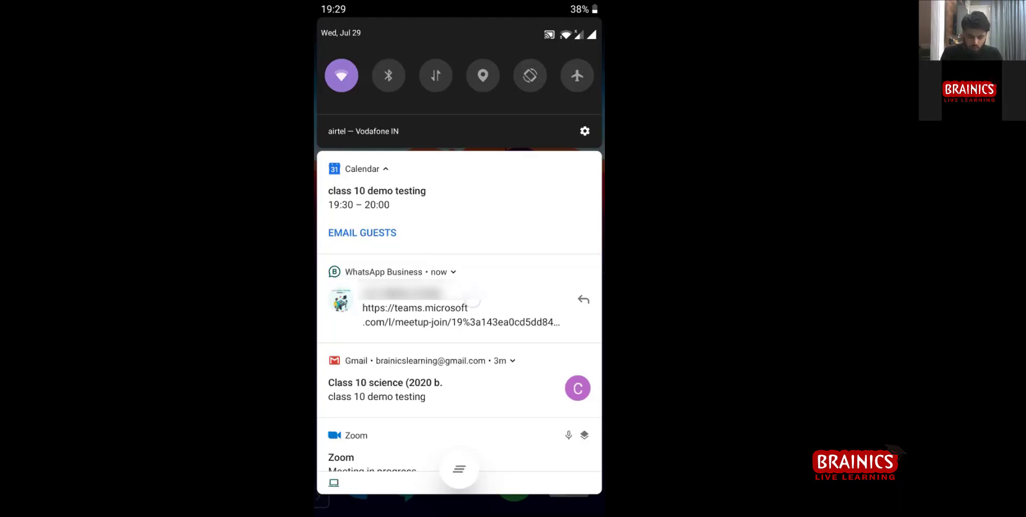
left_click(460, 307)
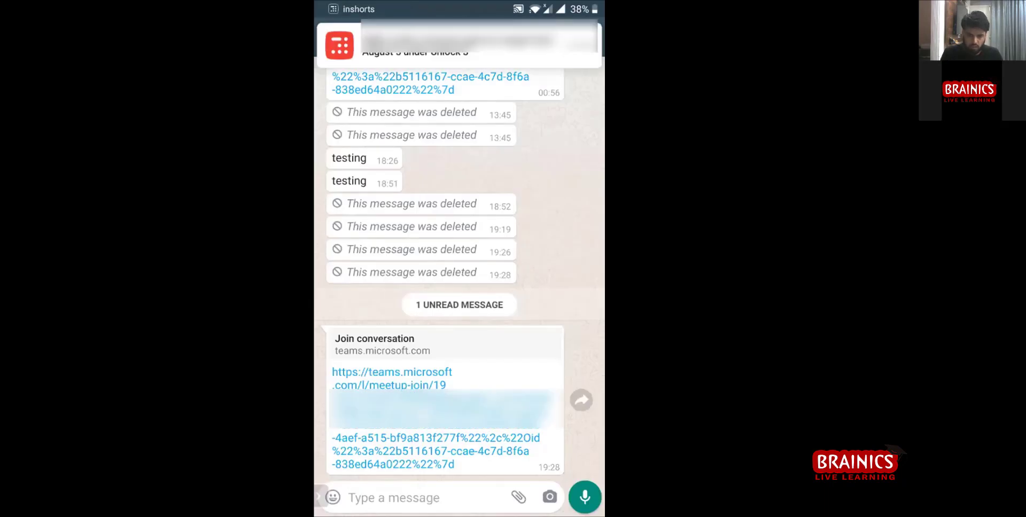
mouse_move(498, 321)
left_mouse_down()
mouse_move(498, 384)
mouse_move(499, 318)
left_mouse_up()
left_click(391, 373)
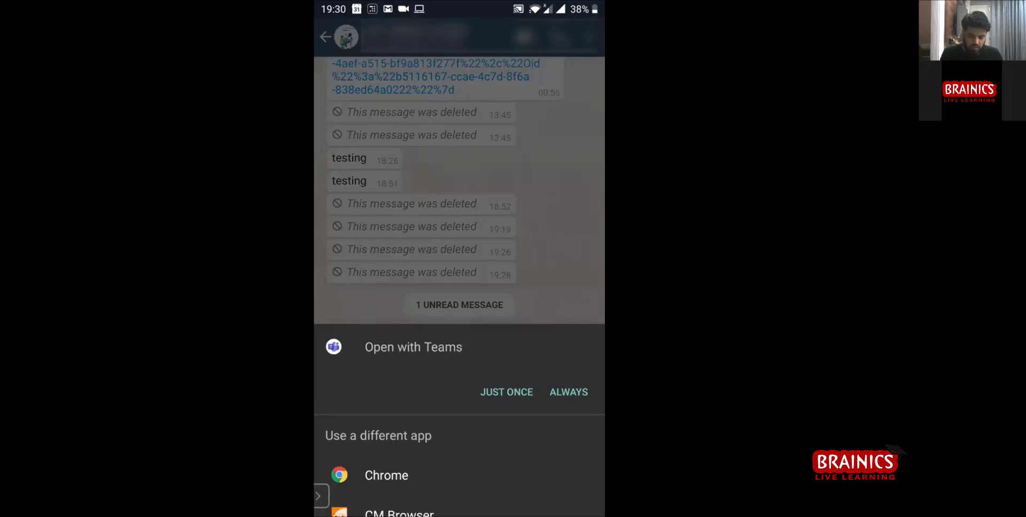
Open the link in the Teams app and join the meeting as a guest named 'student 2'.
left_click(502, 395)
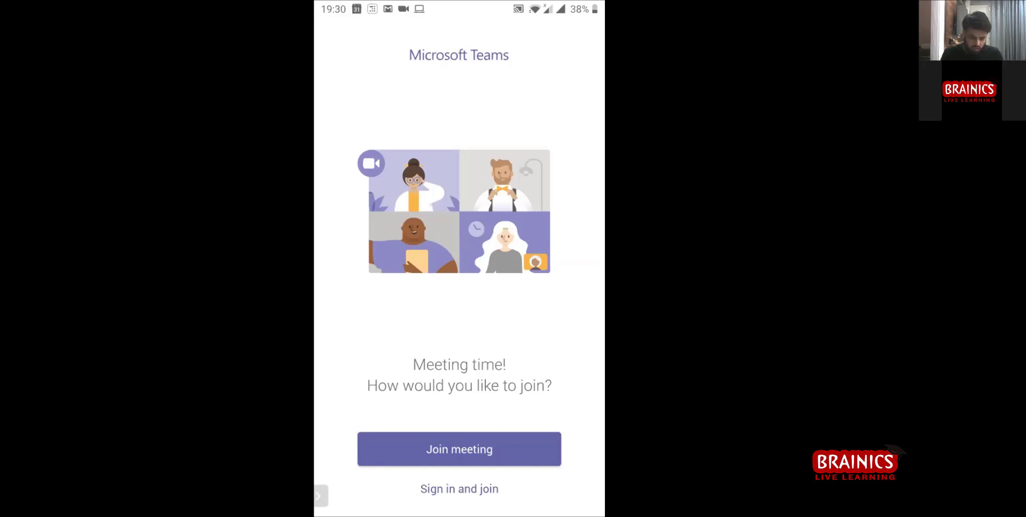
left_click(489, 449)
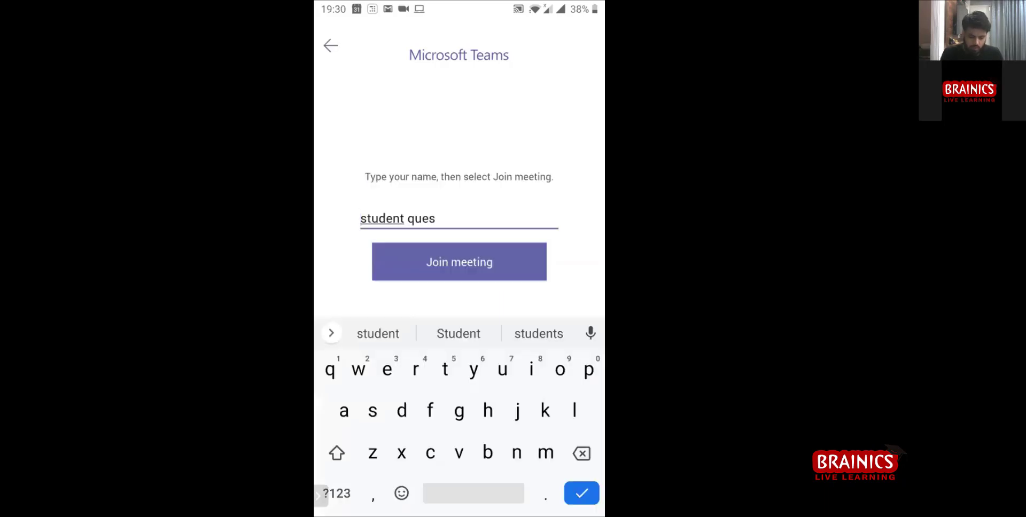
left_click(435, 219)
key("BackSpace")
key("BackSpace")
key("BackSpace")
key("BackSpace")
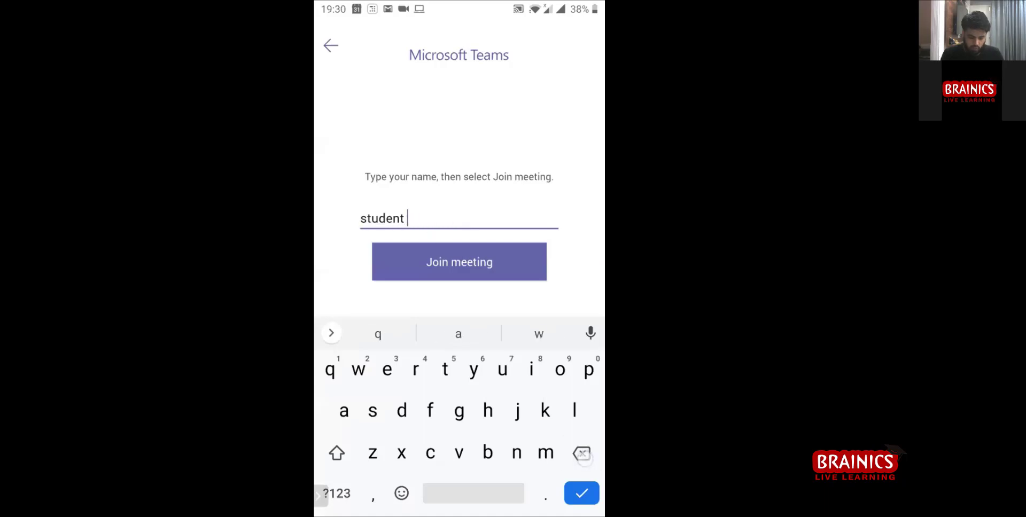
type("4")
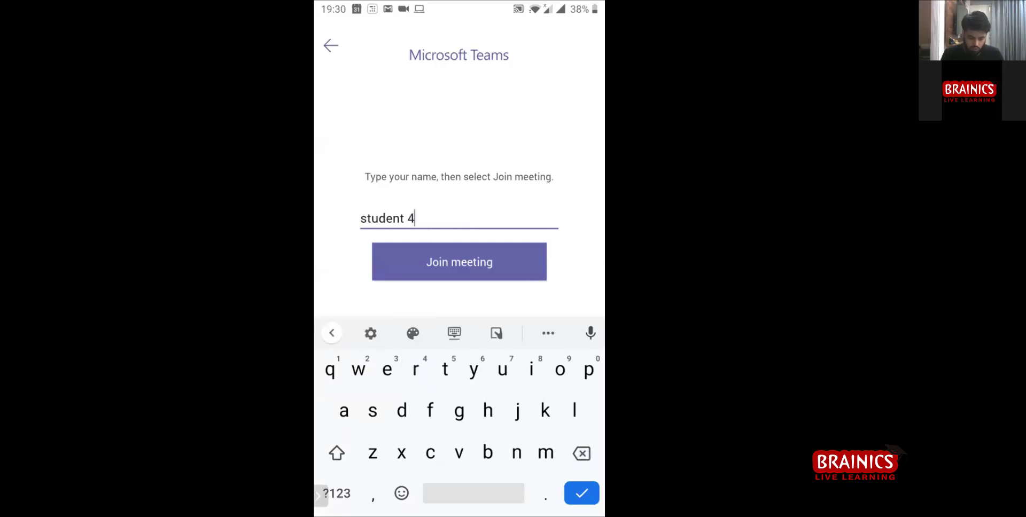
key("BackSpace")
type("2")
key("Return")
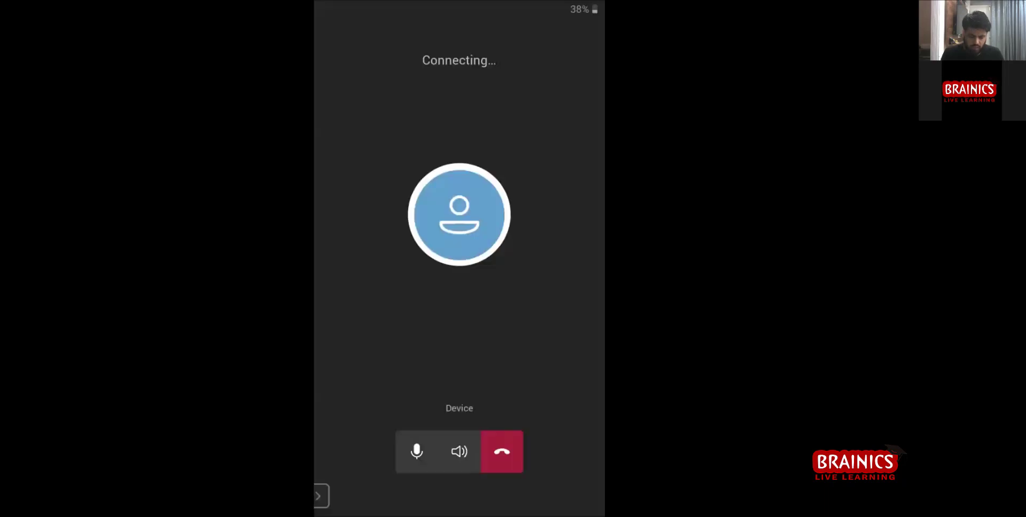